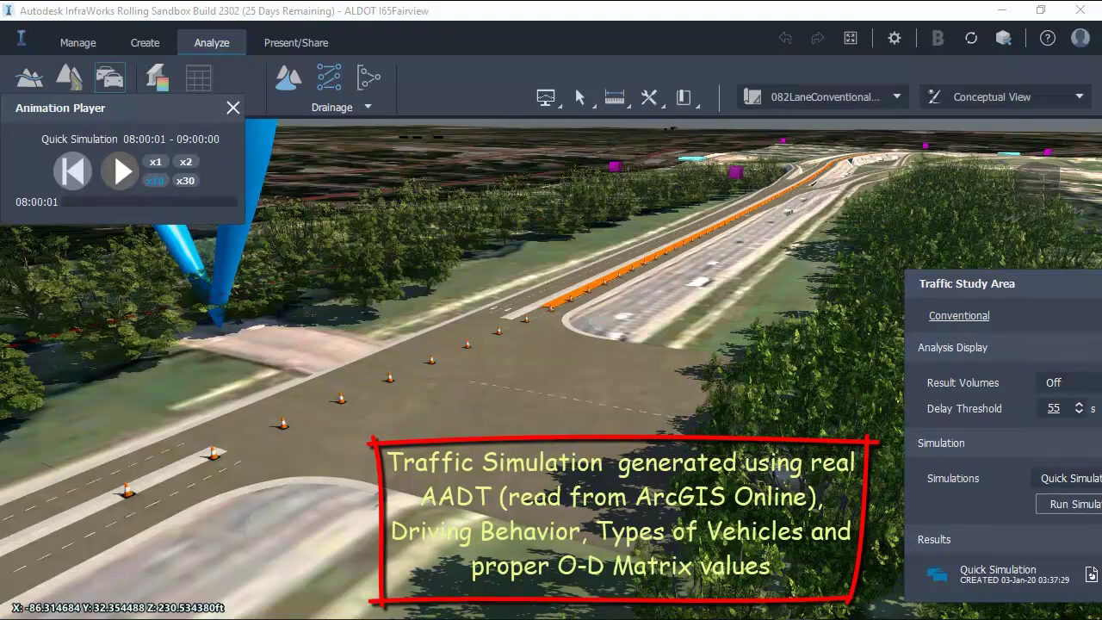
# - Play the conventional-merge quick simulation so traffic queues at the coned lane closure
pyautogui.press('space')
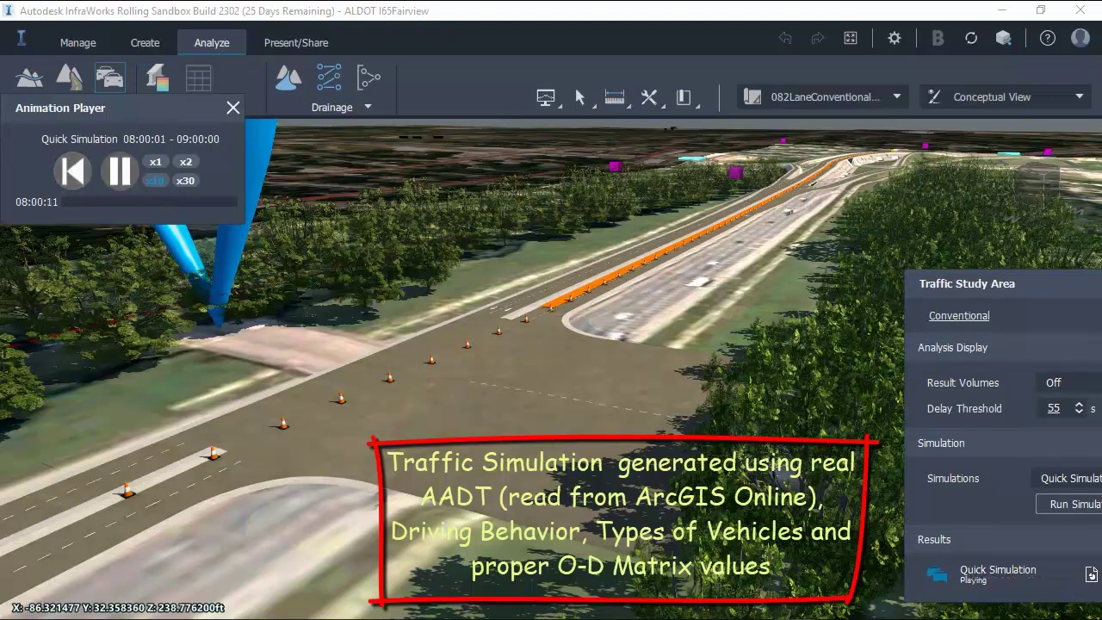